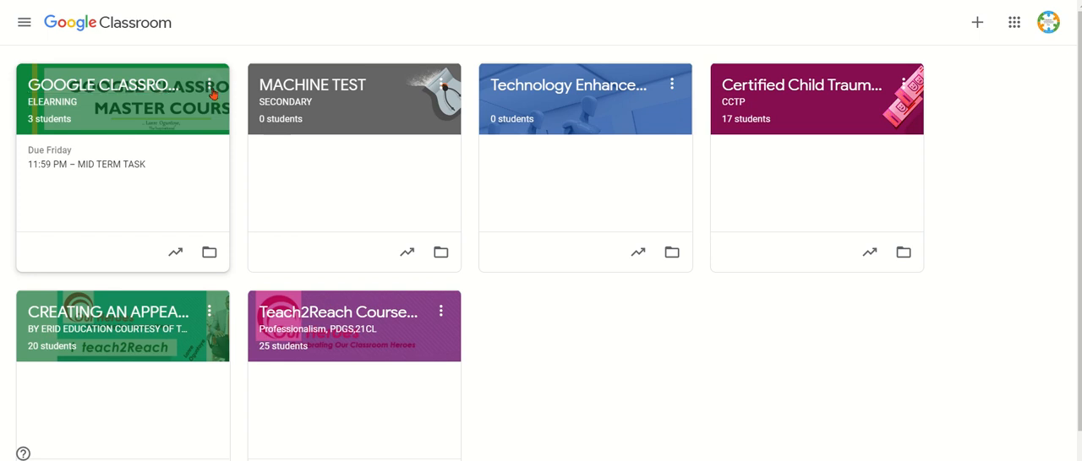
Step: Copy the GOOGLE CLASSROOM MASTER CLASS course as a new class named INTRODUCTION TO GOOGLE CLASSROOM
left_click(211, 88)
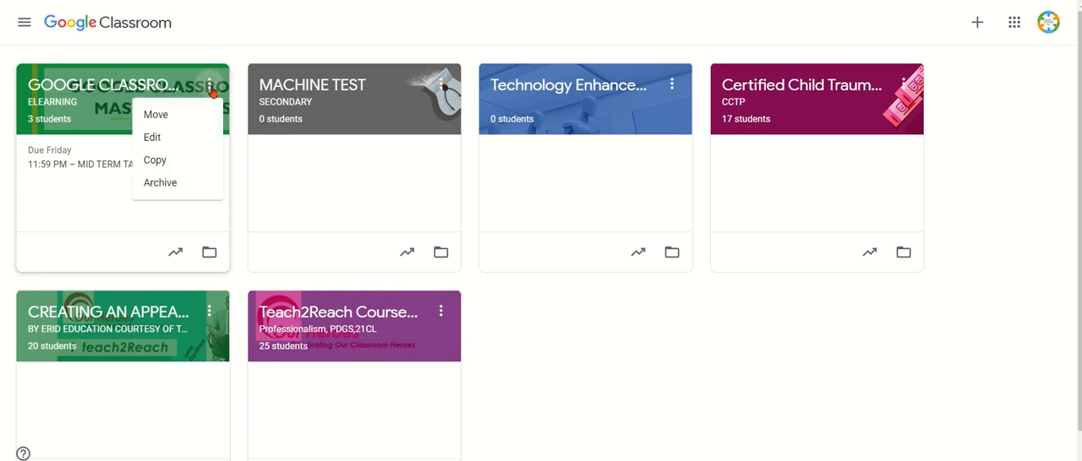
left_click(187, 165)
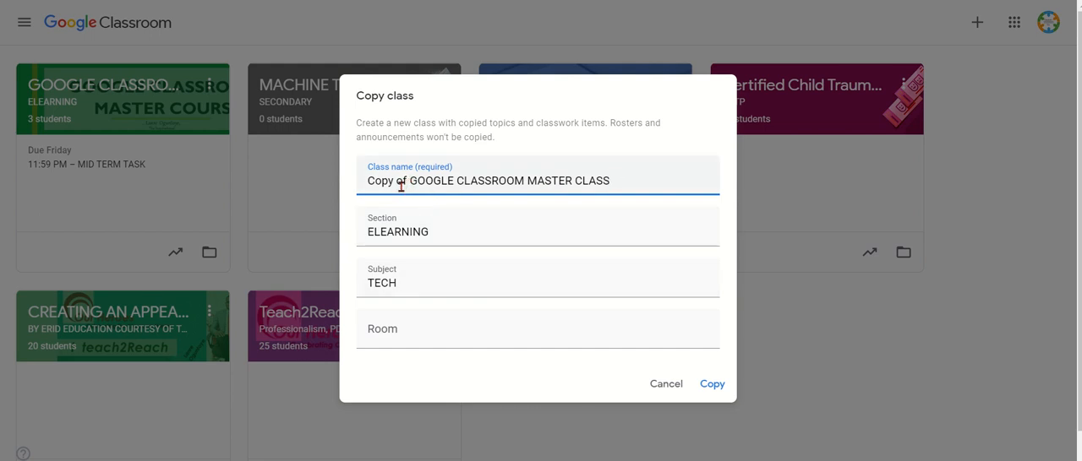
left_click_drag(389, 183, 625, 177)
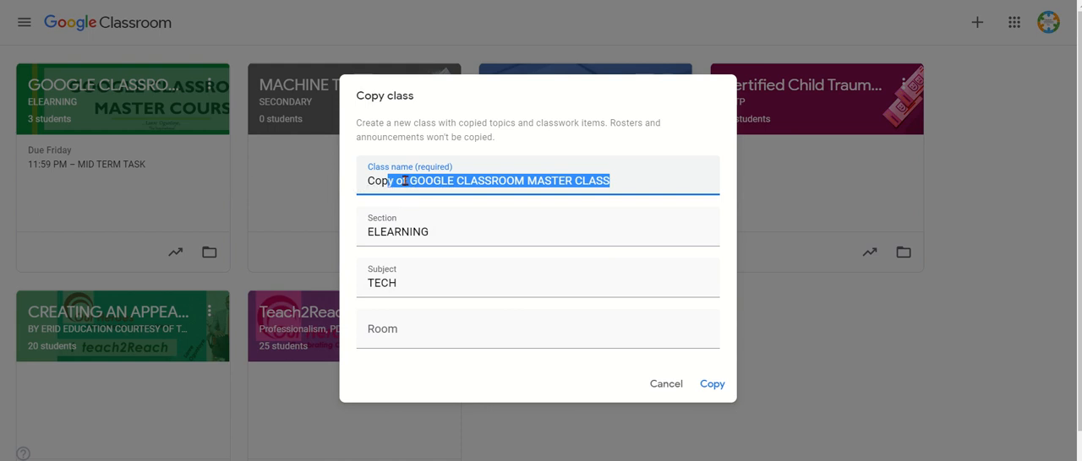
key("BackSpace")
key("BackSpace")
key("BackSpace")
key("BackSpace")
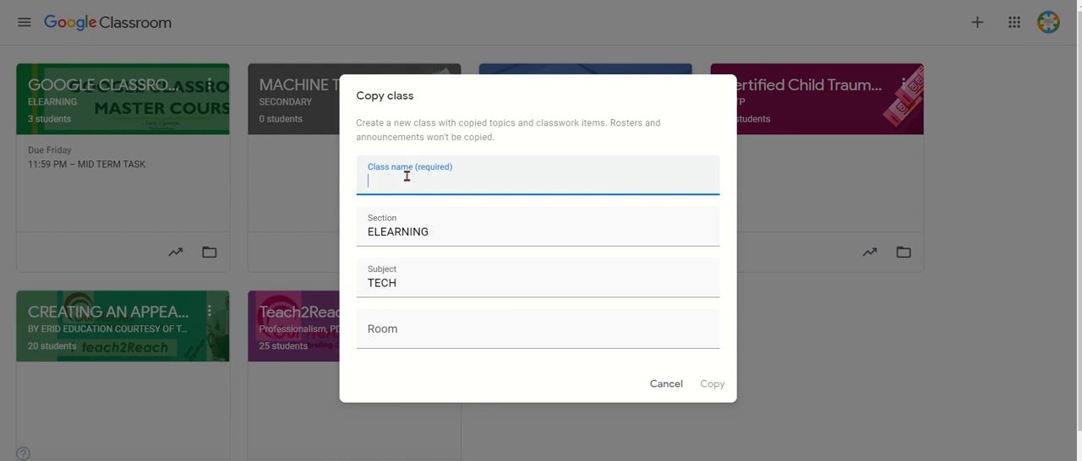
type("INTRO")
type("DUCTOR")
key("BackSpace")
key("BackSpace")
type("ION TO ")
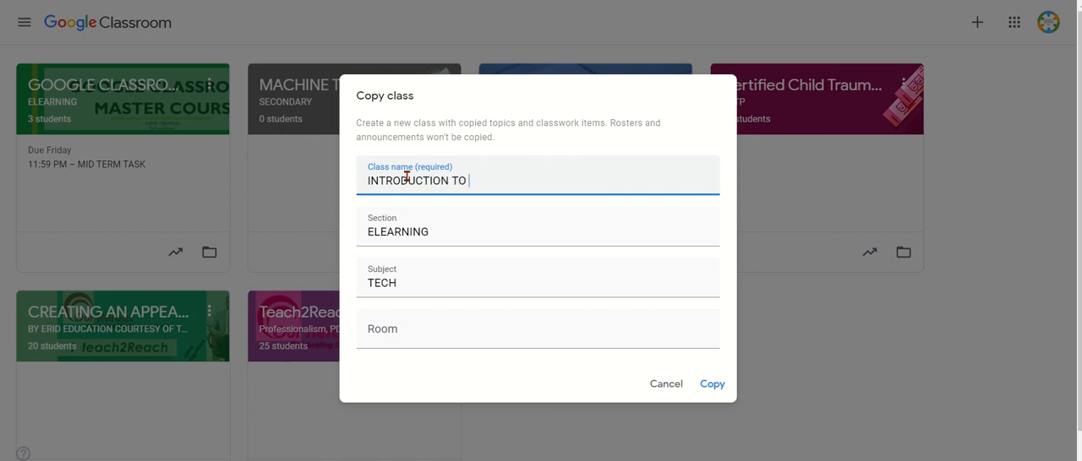
type("GOOGLE CLASSROOM")
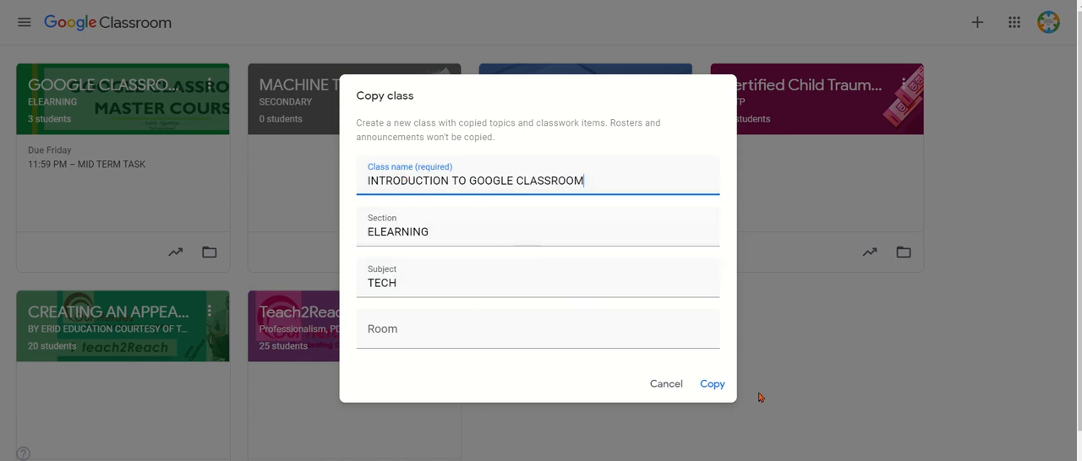
left_click(718, 386)
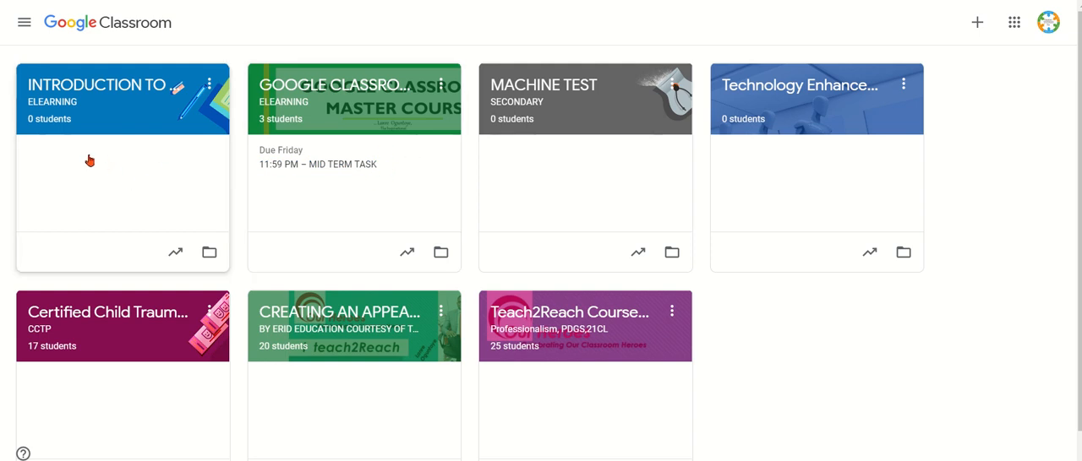
Step: Open the copied INTRODUCTION TO GOOGLE CLASSROOM class and examine its classwork items and its teacher and student lists
left_click(125, 123)
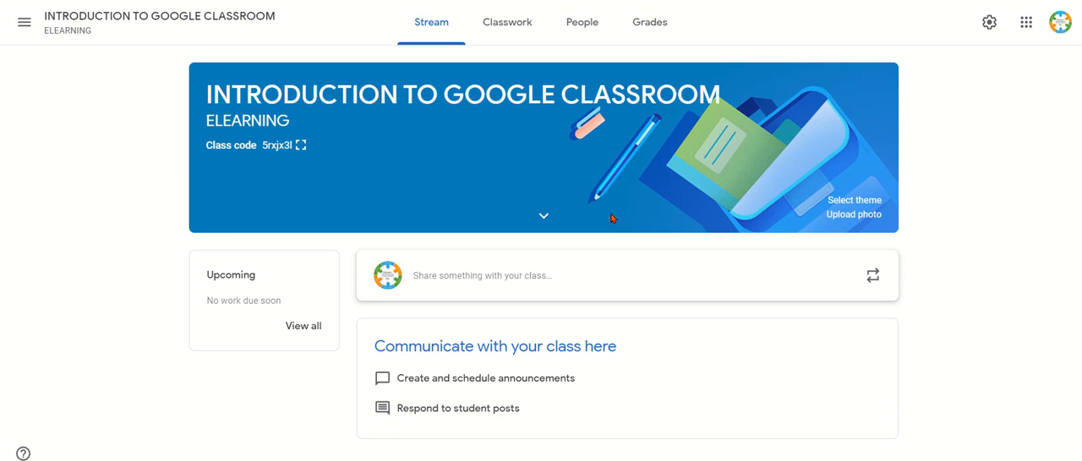
left_click(504, 26)
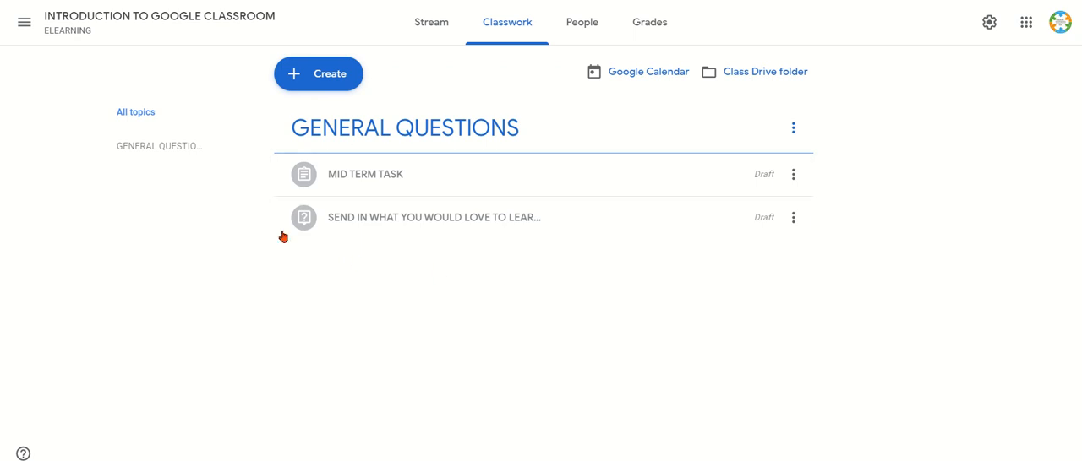
left_click(573, 22)
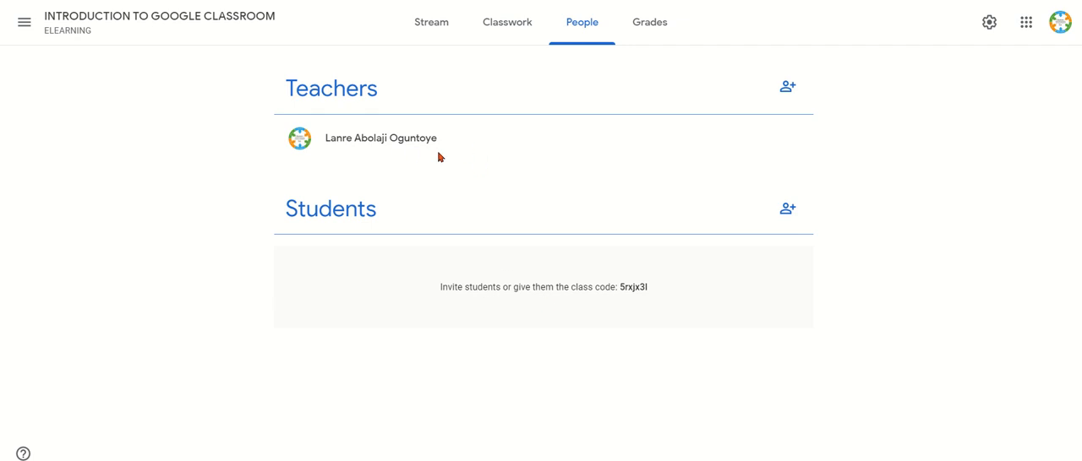
left_click(490, 23)
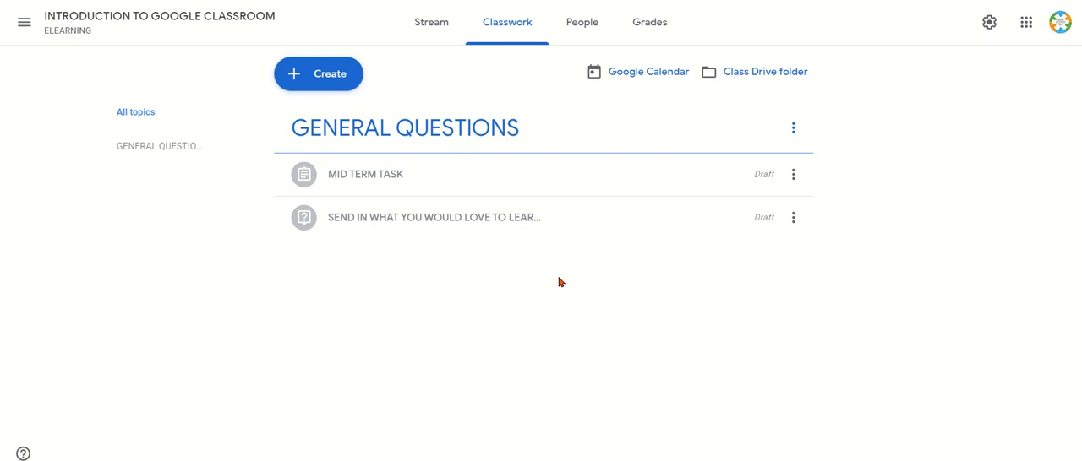
Step: Switch to the original GOOGLE CLASSROOM MASTER CLASS and examine its classwork items and its teacher and student lists
left_click(28, 24)
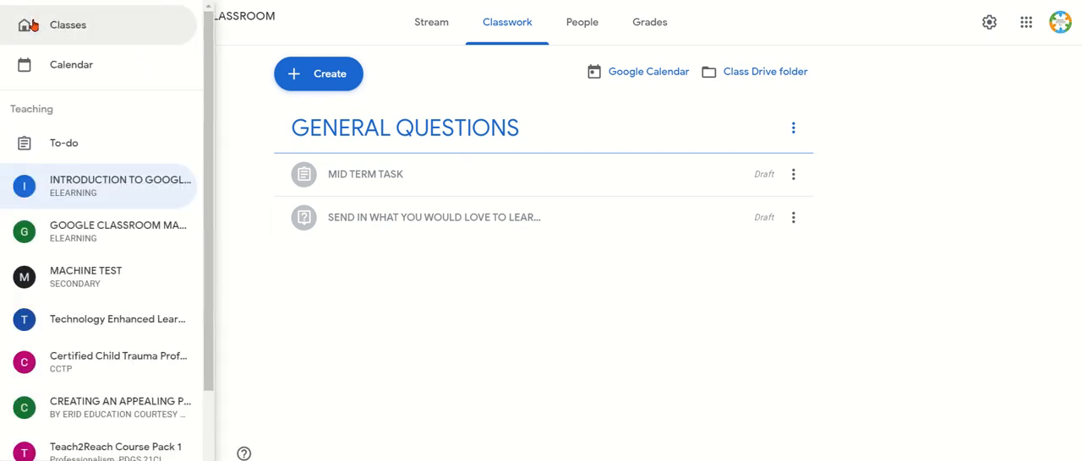
left_click(141, 223)
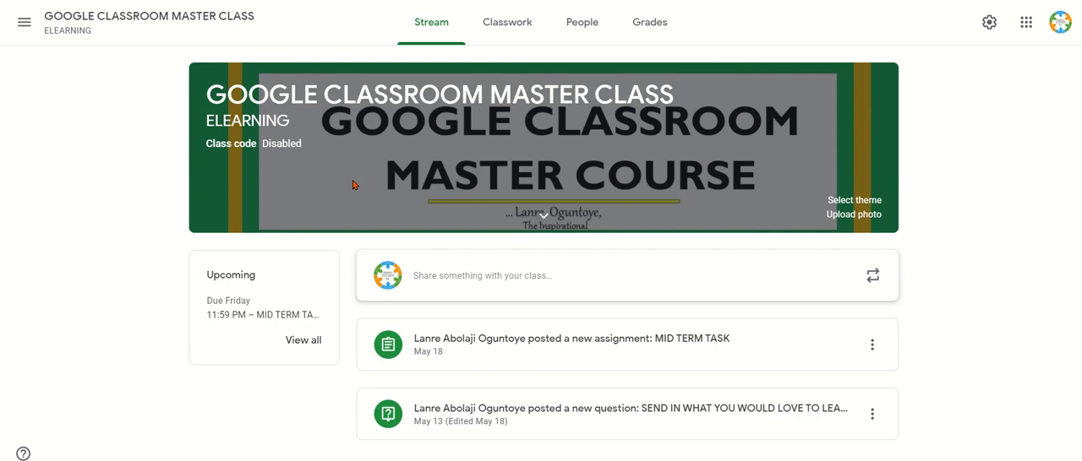
left_click(500, 25)
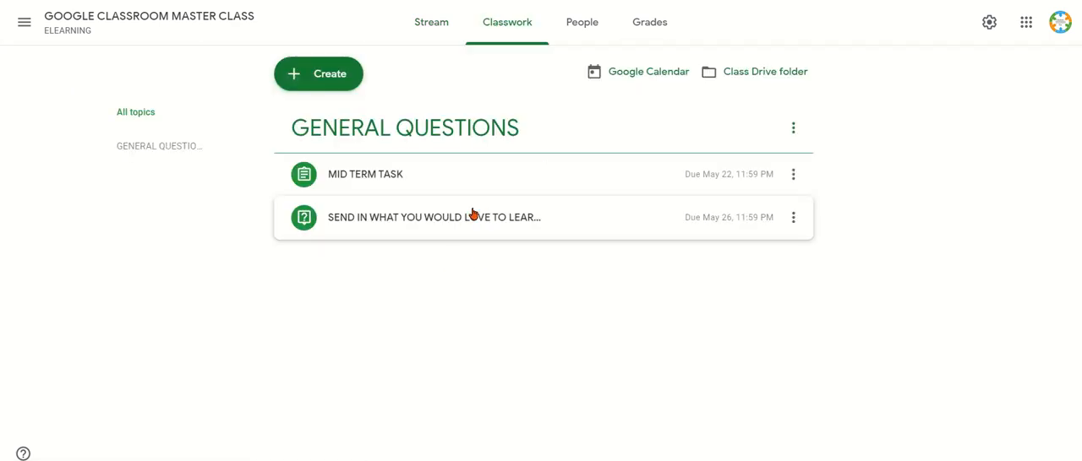
left_click(584, 27)
scroll(447, 408, "down", 2)
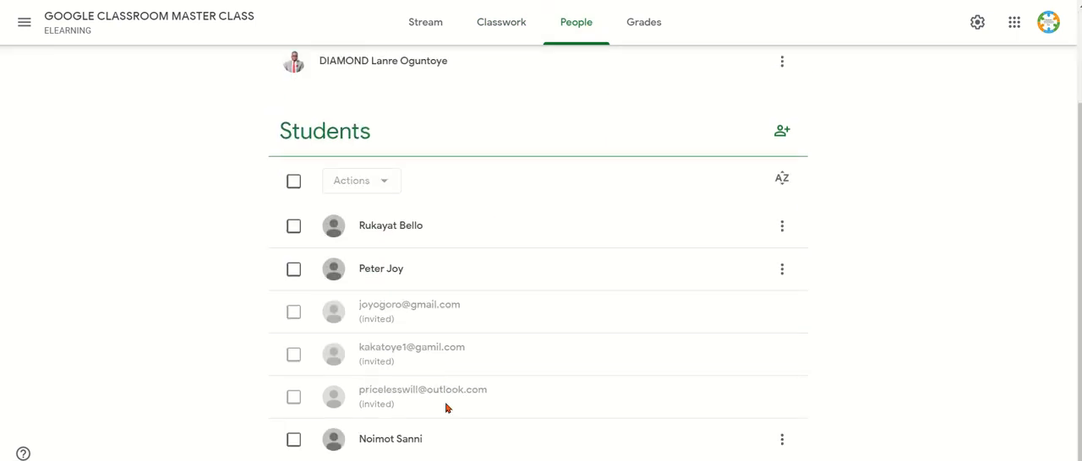
scroll(437, 273, "up", 2)
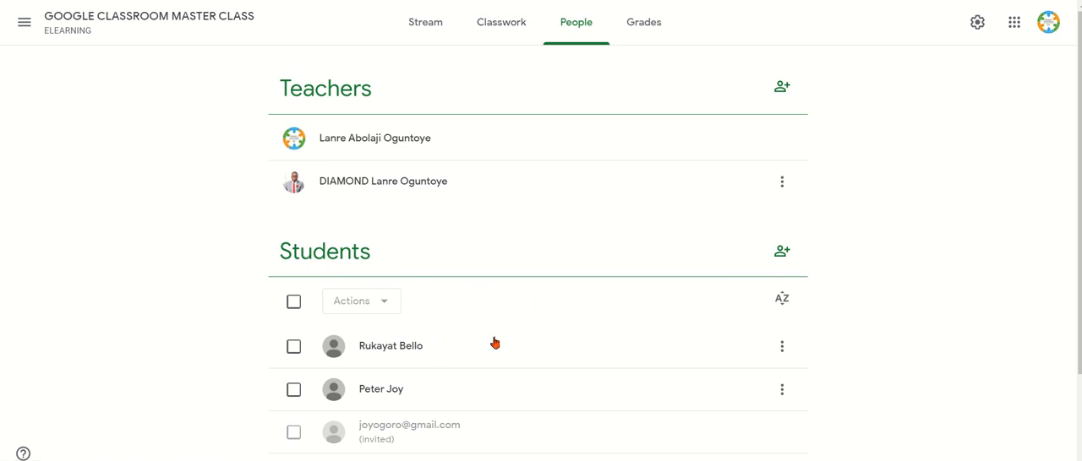
Step: Look at the Drive folder of the INTRODUCTION TO GOOGLE CLASSROOM class from its classwork page, and return to the class stream
left_click(25, 26)
left_click(146, 186)
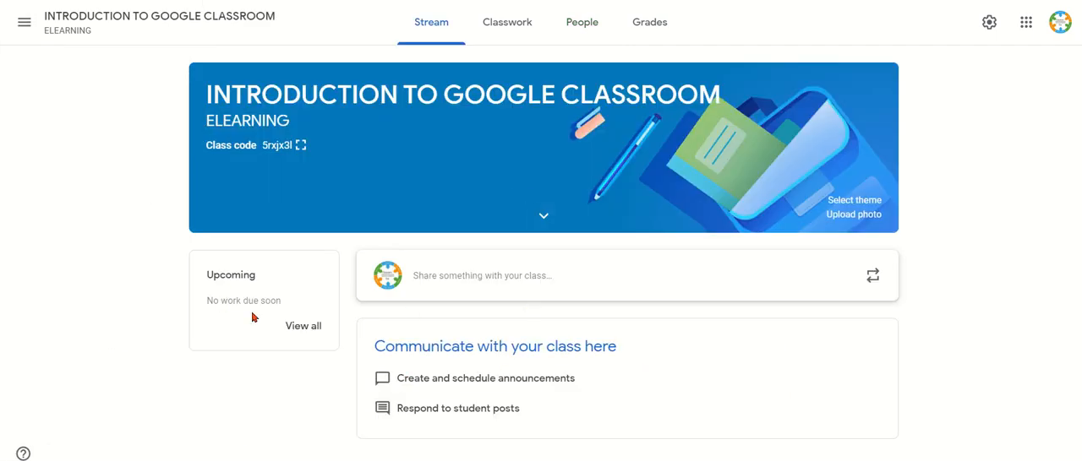
left_click(514, 30)
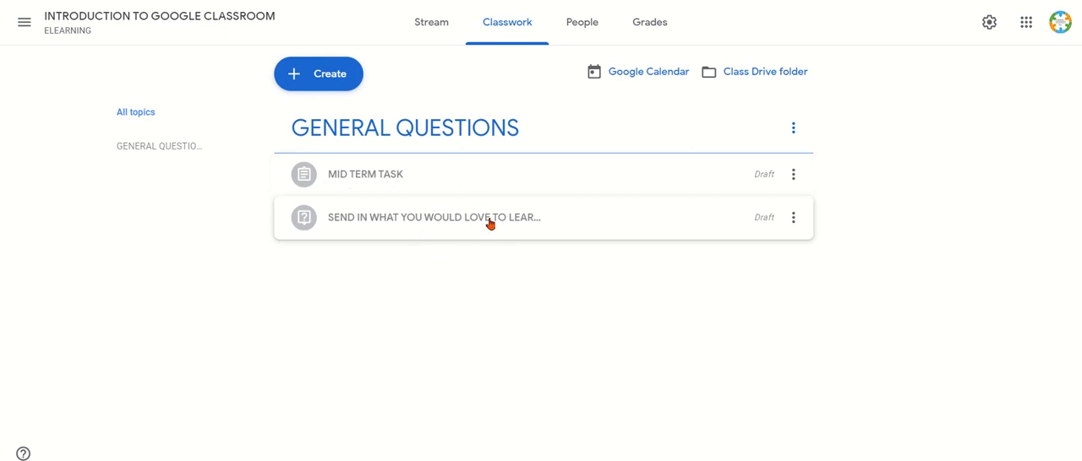
left_click(761, 66)
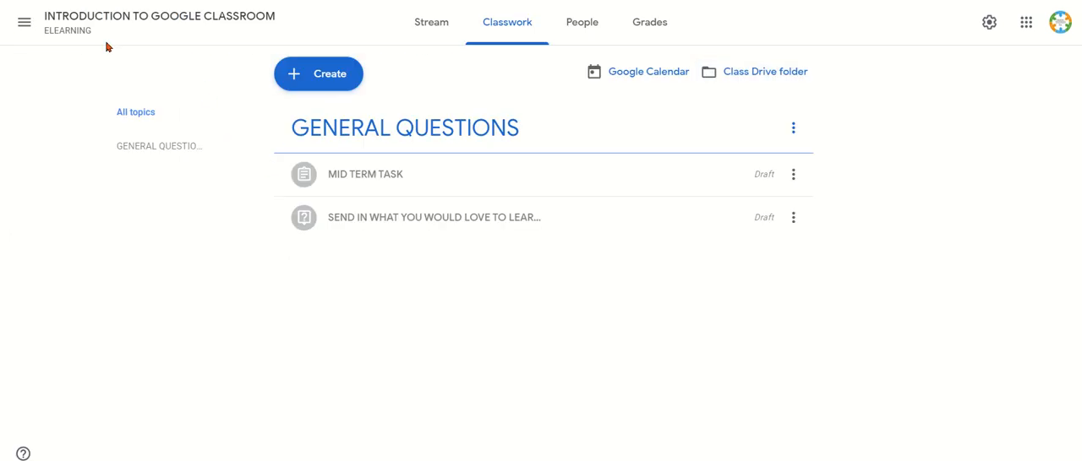
left_click(48, 21)
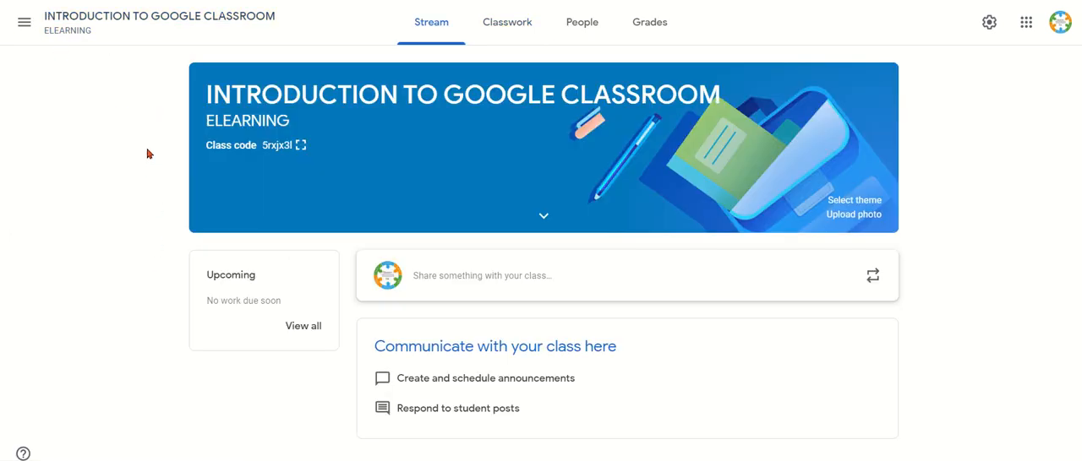
Step: Open the class Drive folder of the original GOOGLE CLASSROOM MASTER CLASS from its classwork page
left_click(23, 22)
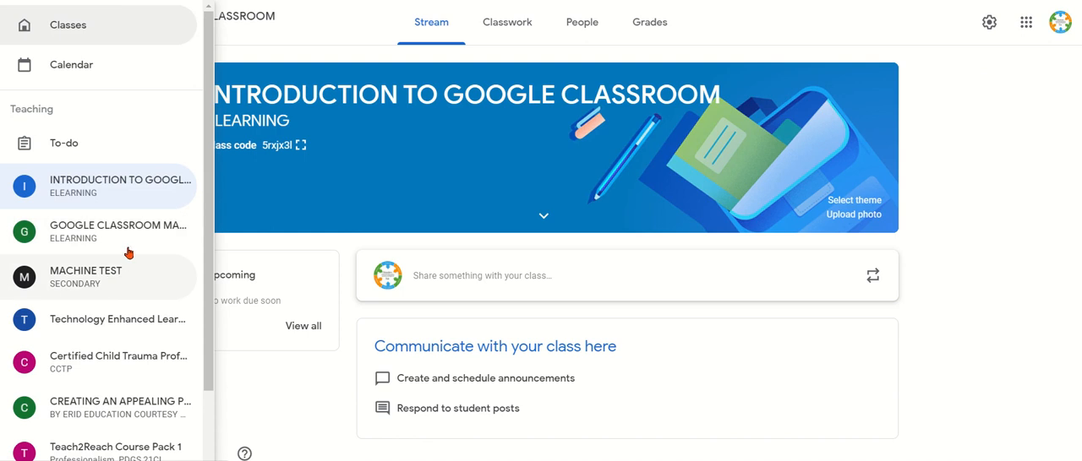
left_click(131, 245)
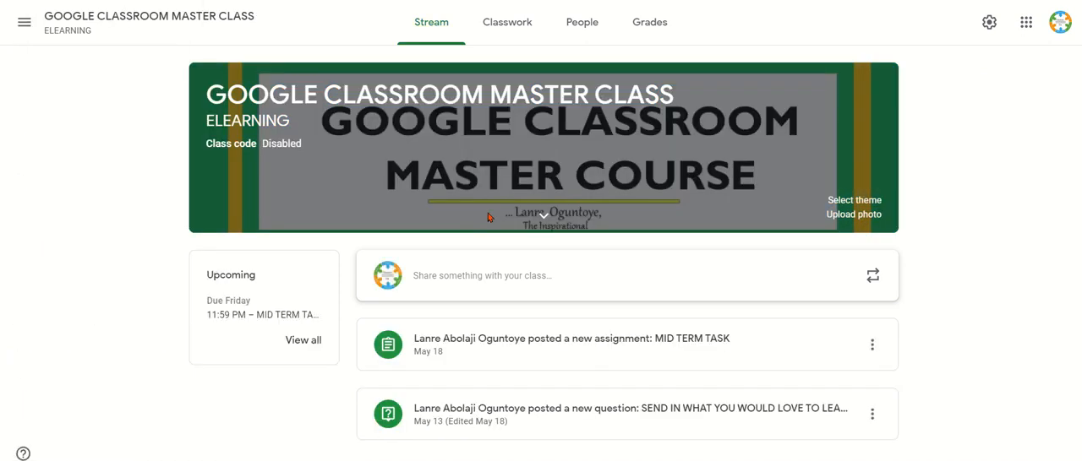
left_click(528, 27)
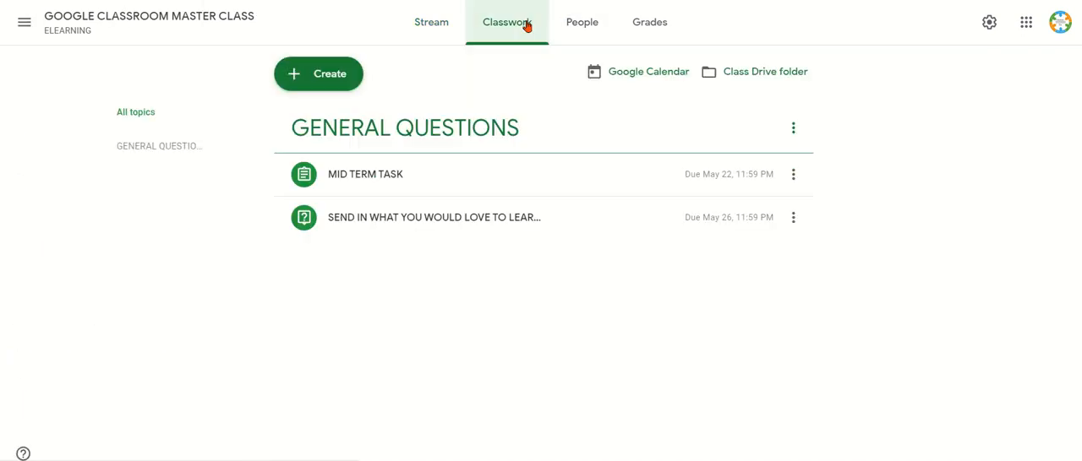
left_click(771, 74)
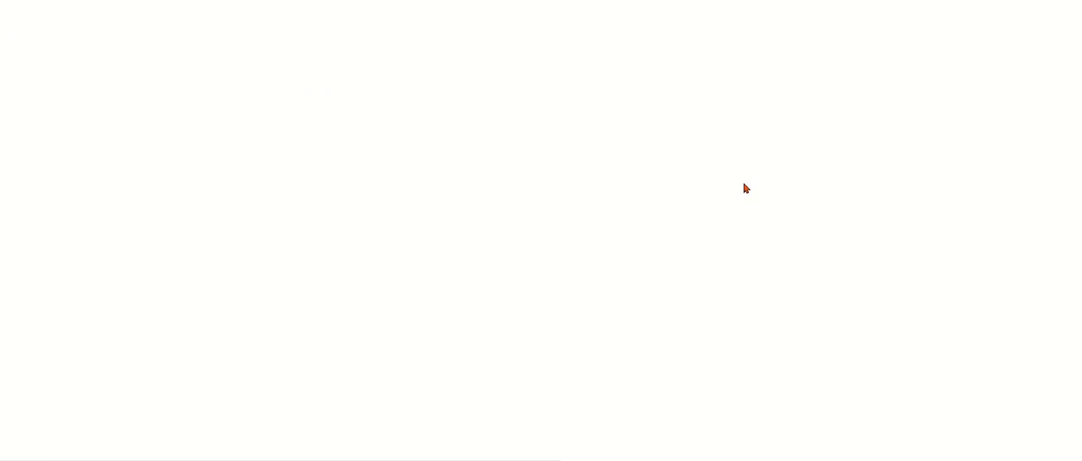